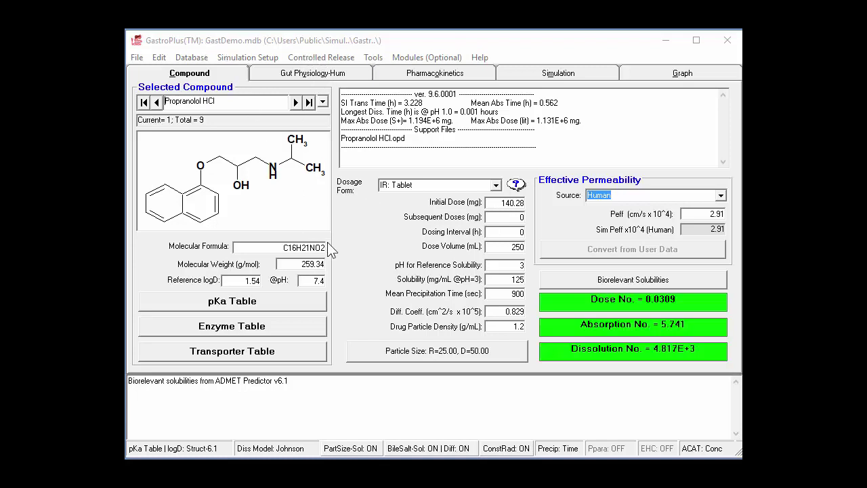
# Select Brick Dust (compound 7 of 9) from the Selected Compound list to load its properties
pyautogui.click(323, 101)
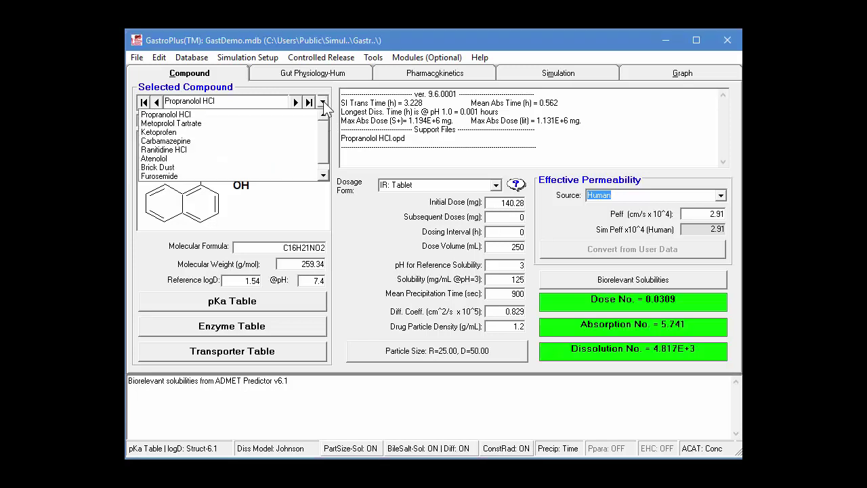
pyautogui.click(216, 169)
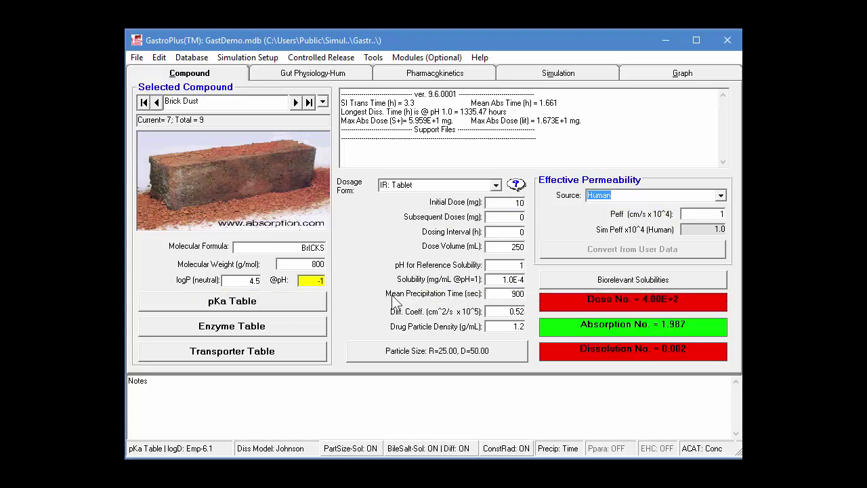
pyautogui.press('Tab')
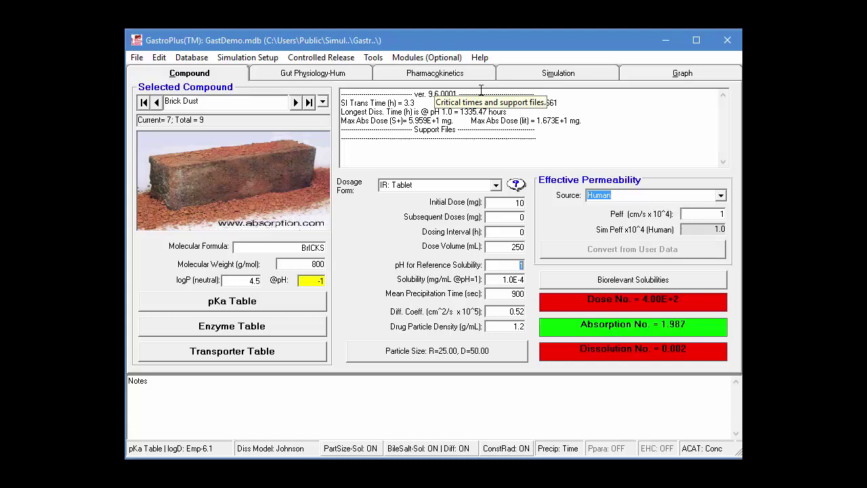
# Run the Brick Dust simulation and plot Absorption & Dissolution, hiding Result-AmtPV-1 and Total SC-1
pyautogui.click(511, 74)
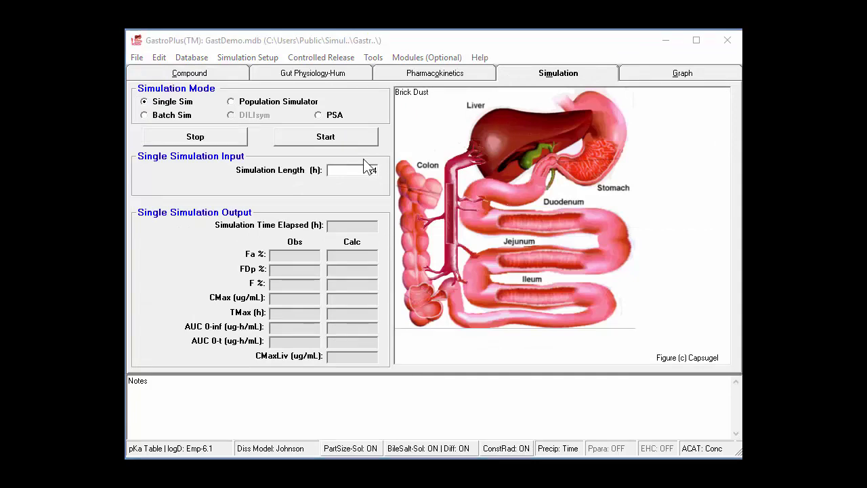
pyautogui.click(366, 141)
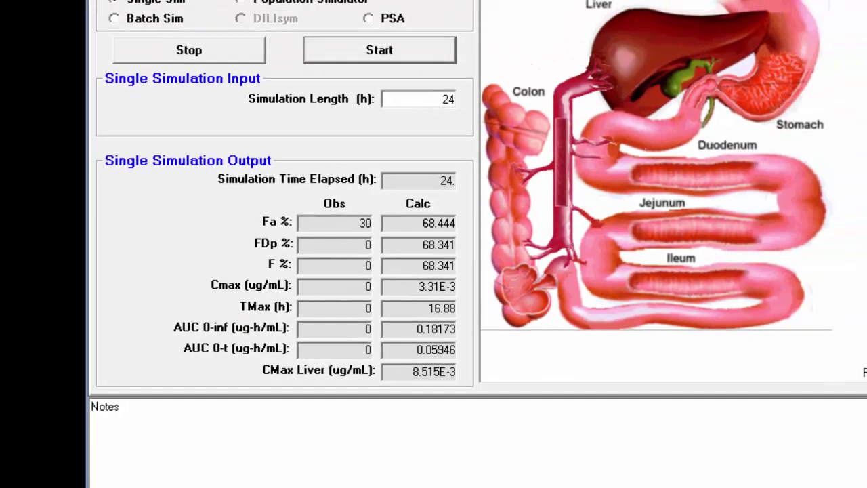
pyautogui.click(713, 50)
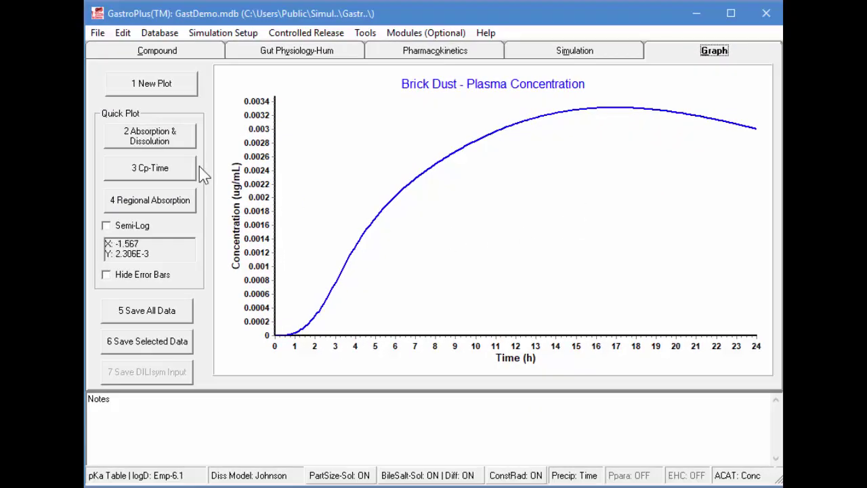
pyautogui.click(110, 140)
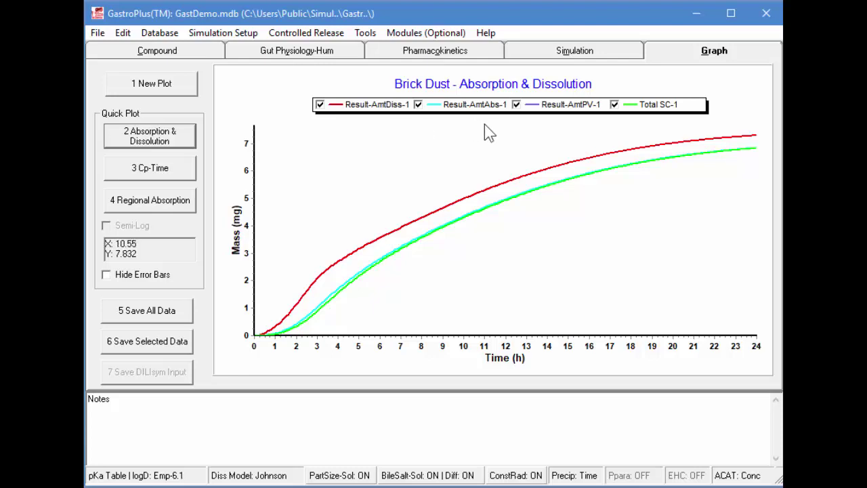
pyautogui.click(516, 105)
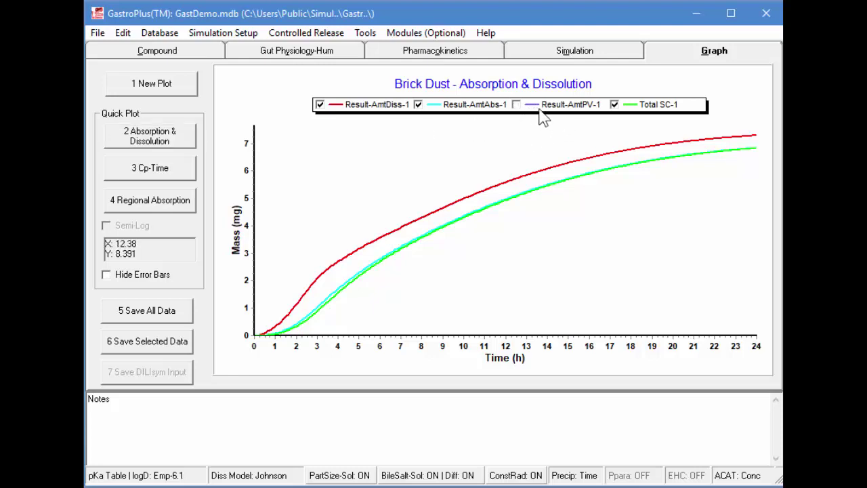
pyautogui.click(614, 105)
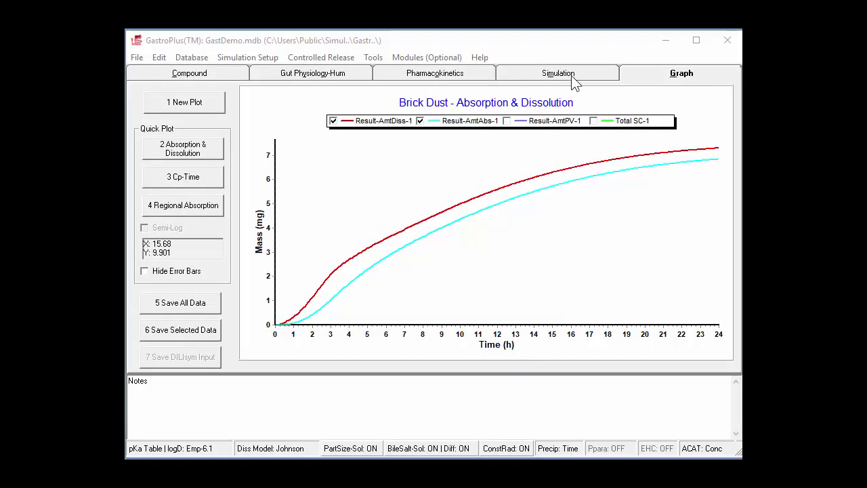
# Switch the simulation to PSA mode and select Peff and Reference Sol as compound parameters
pyautogui.click(589, 54)
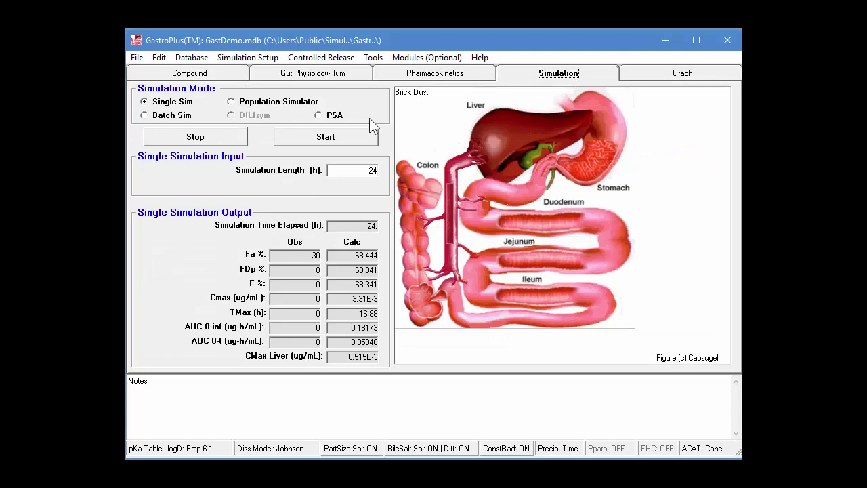
pyautogui.click(335, 118)
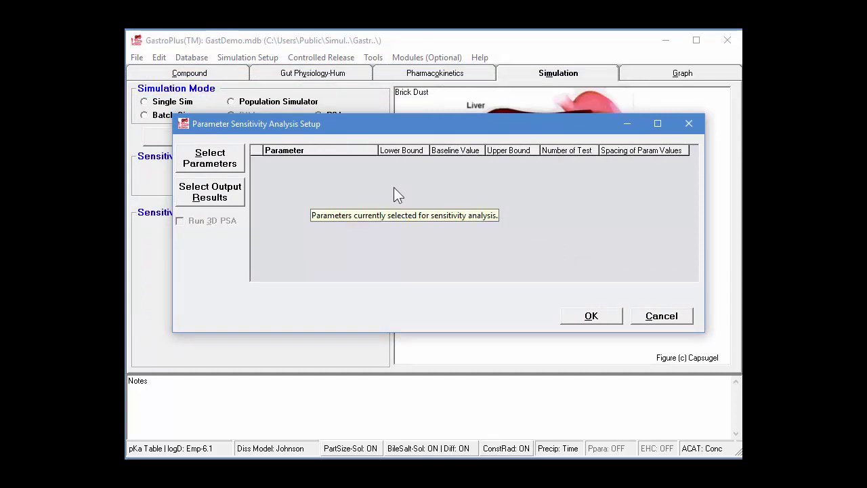
pyautogui.click(211, 160)
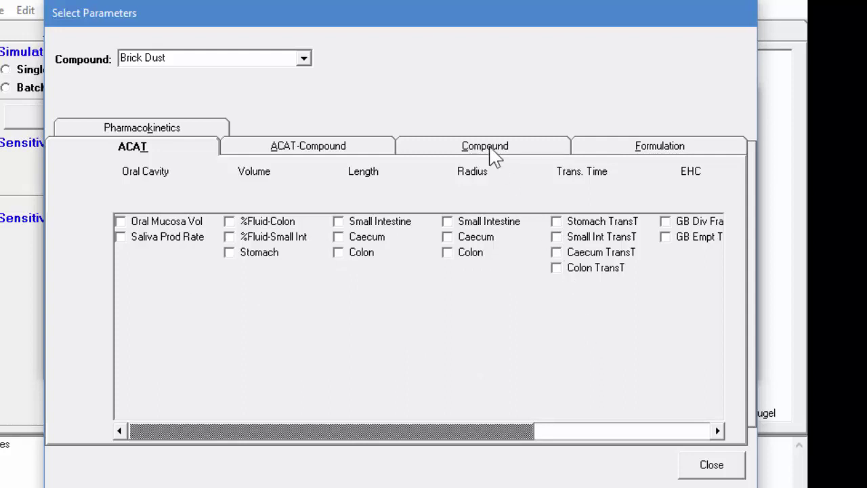
pyautogui.click(490, 150)
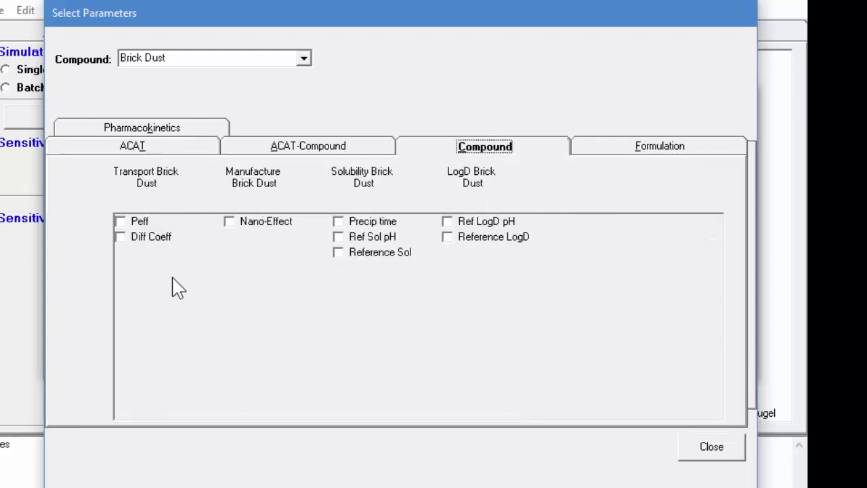
pyautogui.click(130, 223)
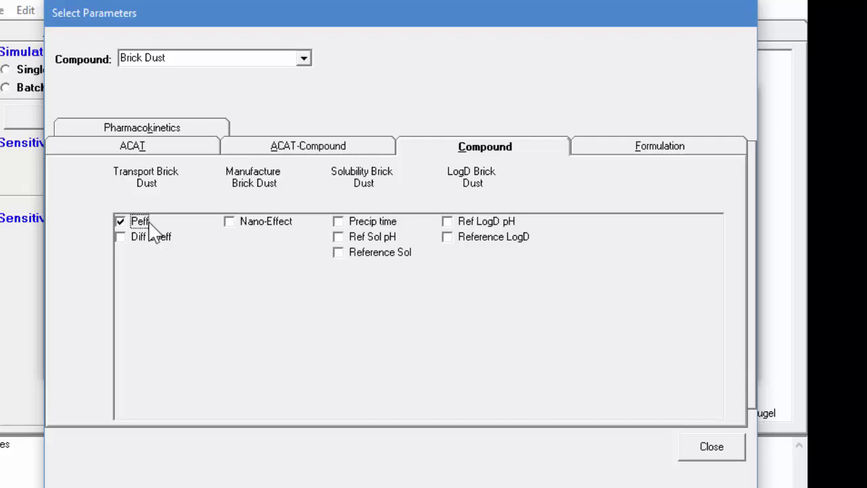
pyautogui.click(378, 255)
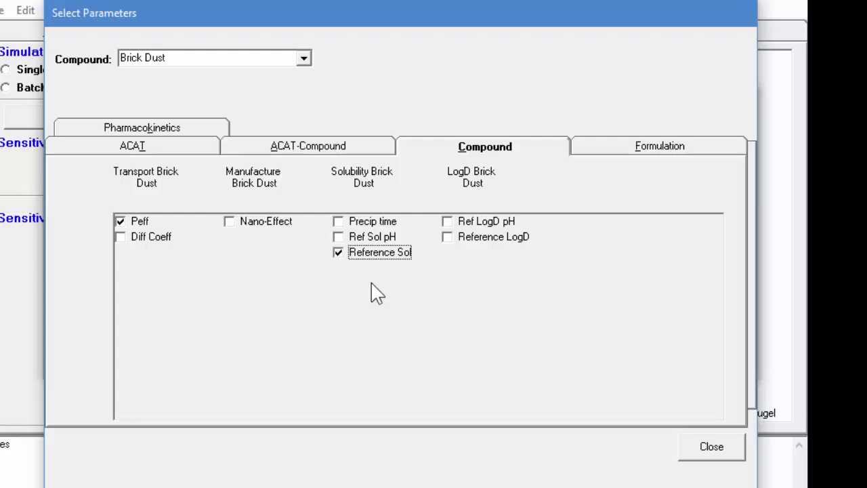
# Add Initial Dose, Particle Radius and Particle Density as formulation parameters
pyautogui.click(614, 151)
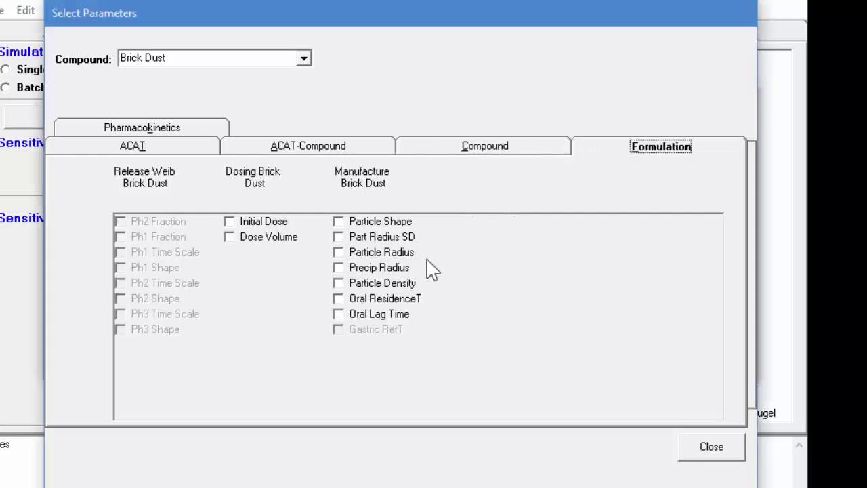
pyautogui.click(234, 224)
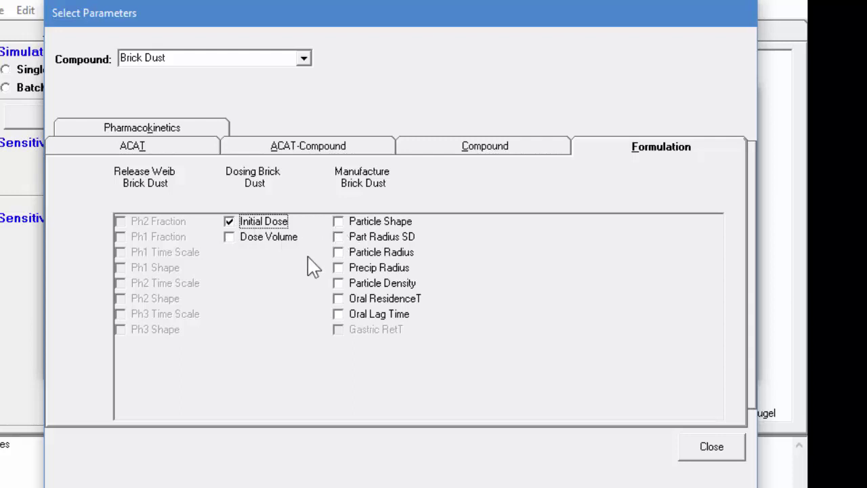
pyautogui.click(343, 255)
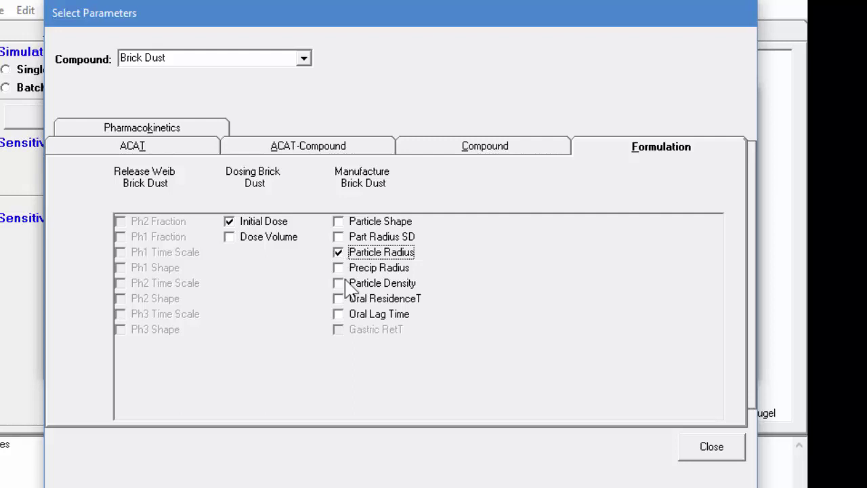
pyautogui.click(339, 283)
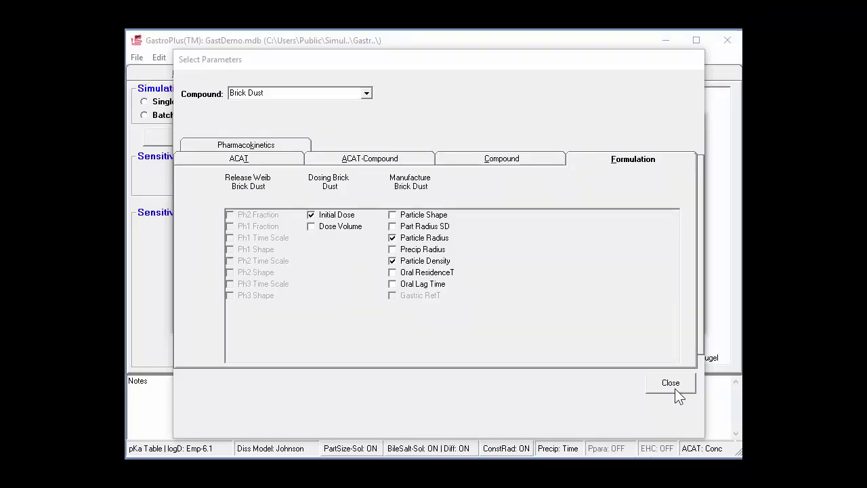
# Keep Logarithmic spacing with 10 tests per parameter and accept the five-parameter PSA setup
pyautogui.click(716, 452)
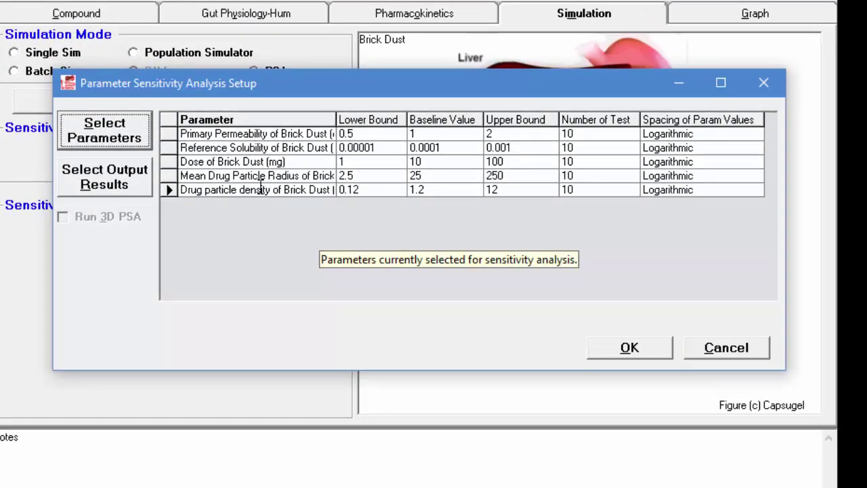
pyautogui.moveTo(337, 120); pyautogui.dragTo(416, 120)
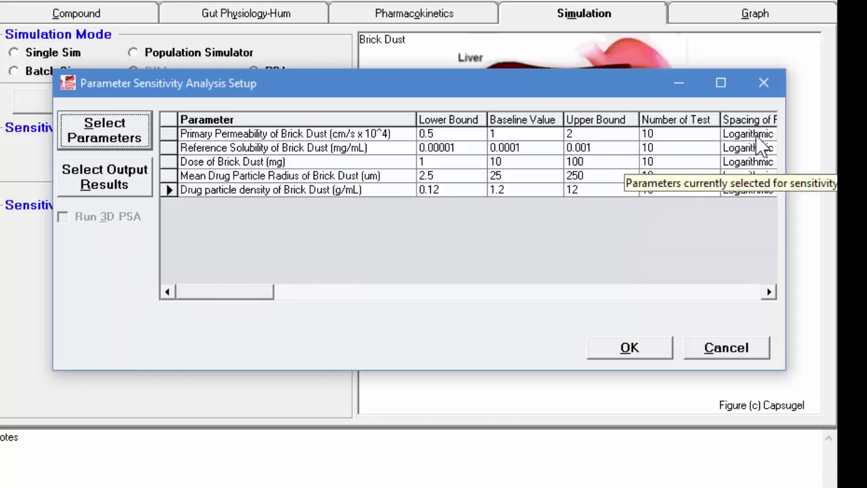
pyautogui.click(757, 138)
pyautogui.click(598, 134)
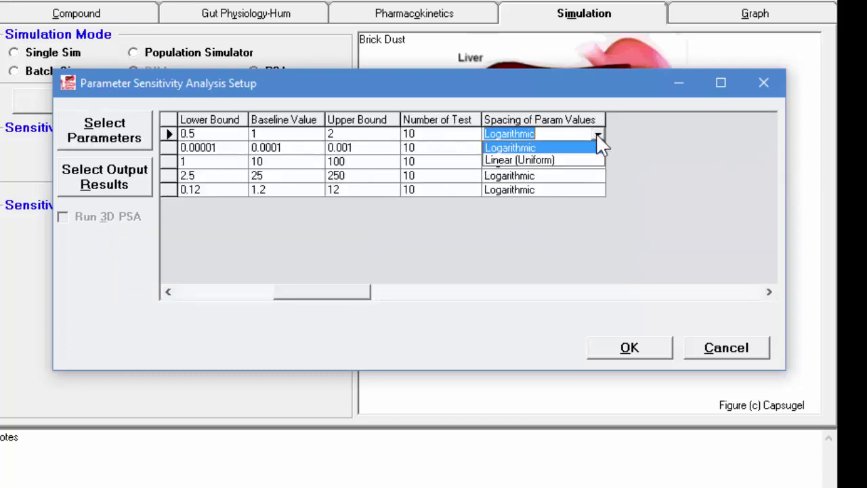
pyautogui.click(599, 135)
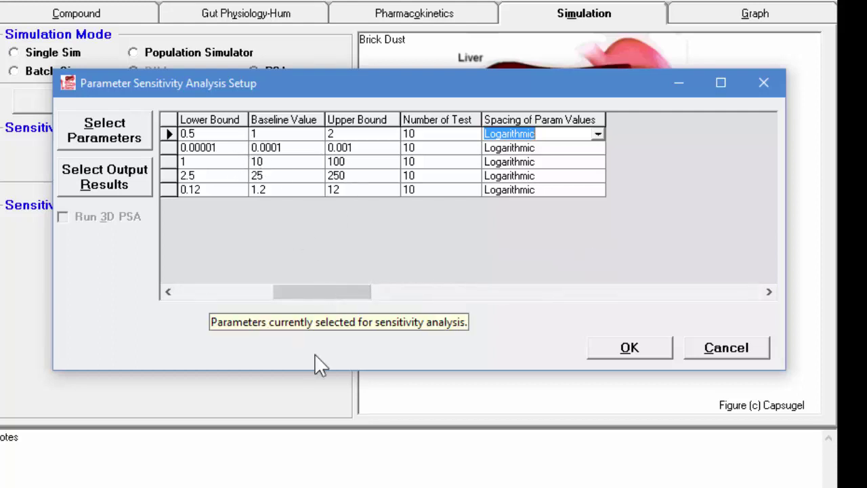
pyautogui.moveTo(313, 298); pyautogui.dragTo(179, 291)
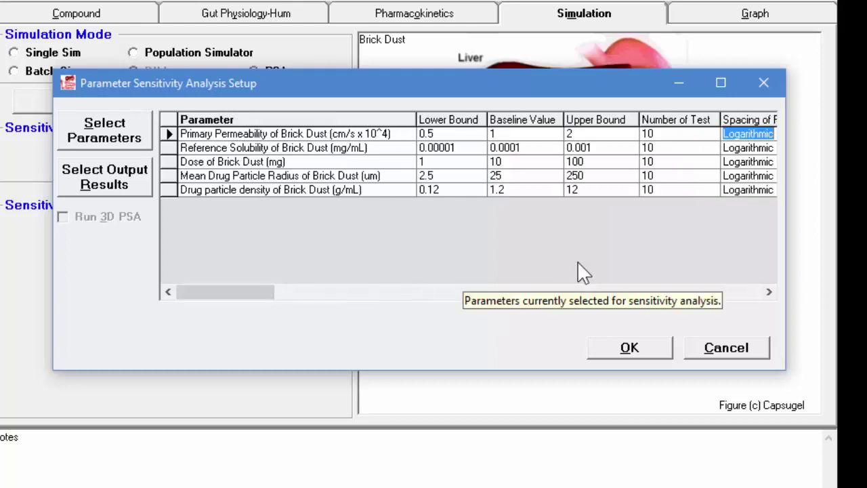
pyautogui.click(636, 352)
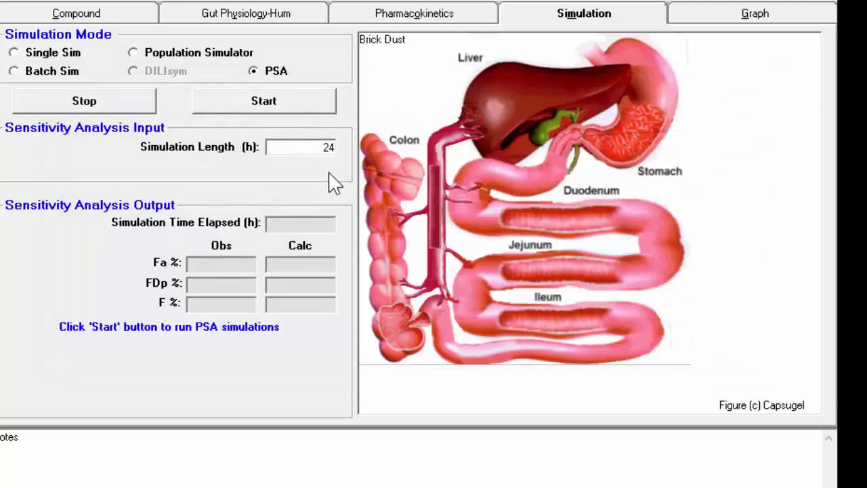
# Start the PSA and save results to the Desktop as Brick Dust-5Params.psa.txt, overwriting the old file
pyautogui.click(290, 103)
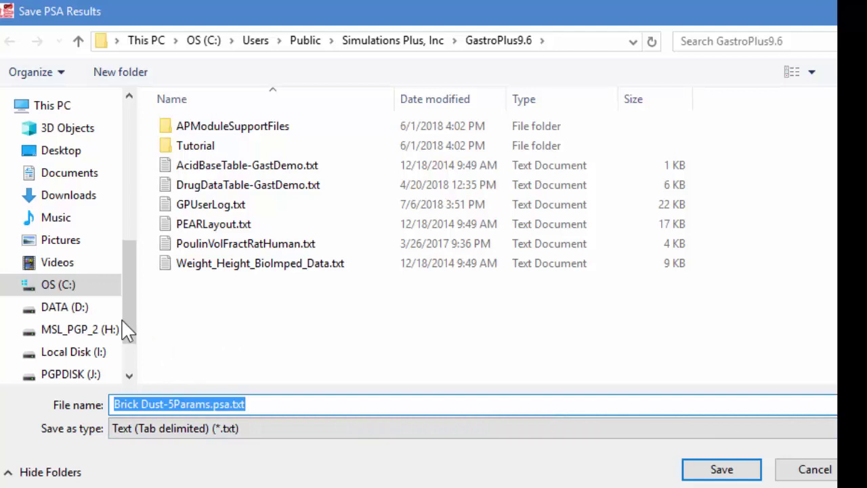
pyautogui.moveTo(129, 310); pyautogui.dragTo(127, 138)
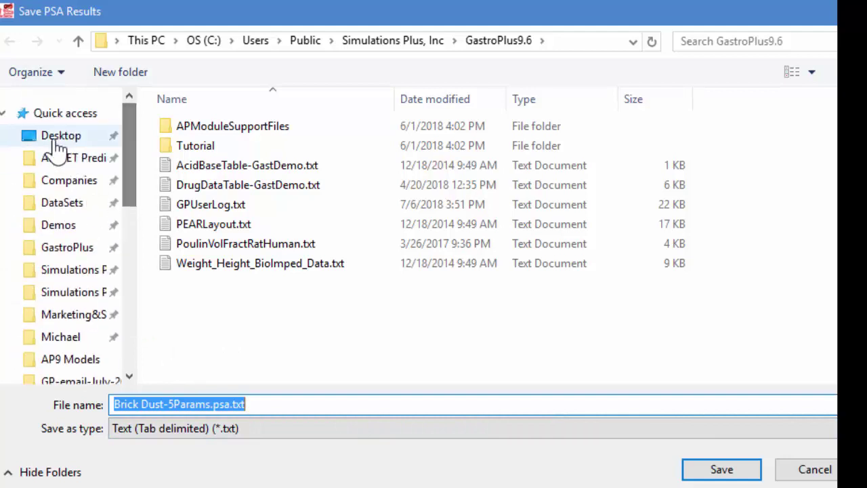
pyautogui.click(109, 136)
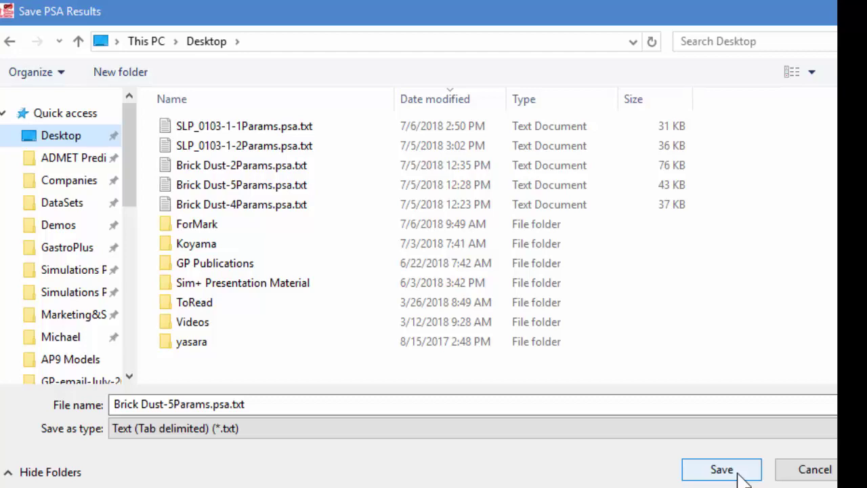
pyautogui.click(743, 478)
pyautogui.press('Return')
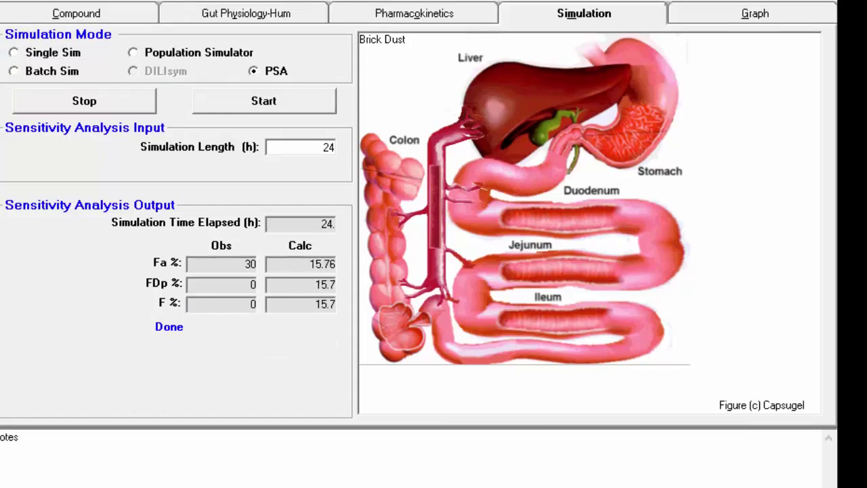
# Open the PSA spider plot and set its Y-axis to Percent Absorbed
pyautogui.click(705, 20)
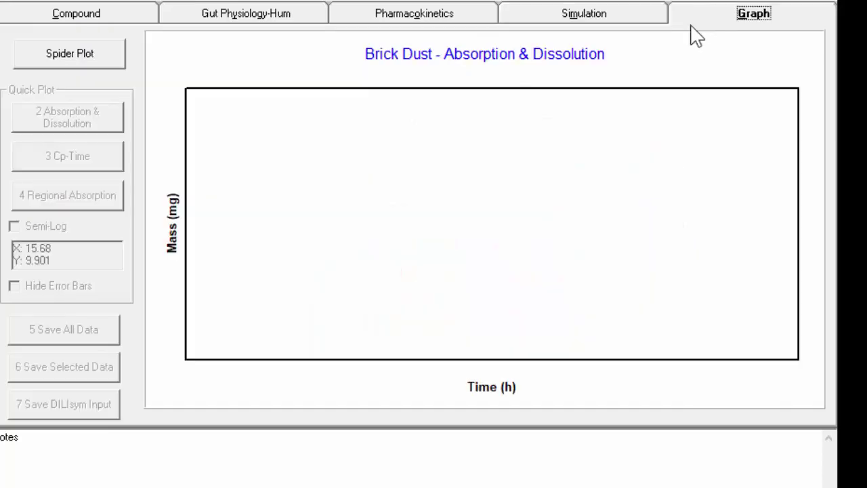
pyautogui.click(100, 63)
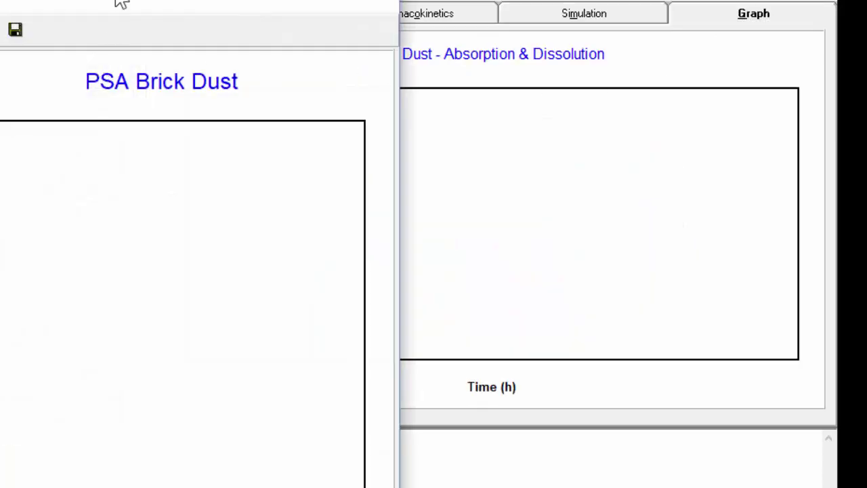
pyautogui.moveTo(115, 4); pyautogui.dragTo(488, 0)
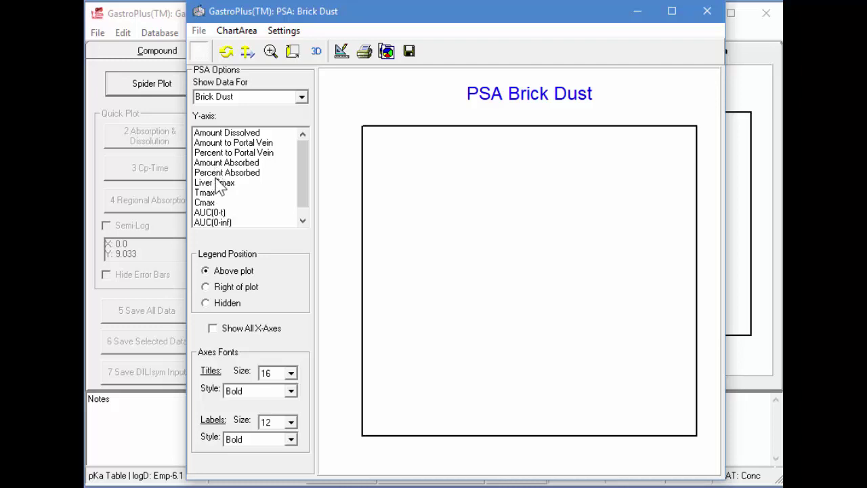
pyautogui.click(217, 182)
pyautogui.click(217, 172)
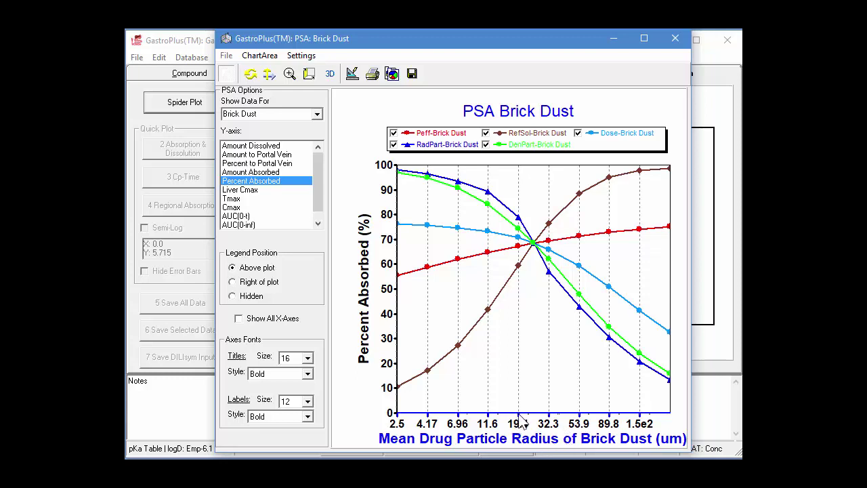
pyautogui.moveTo(523, 230)
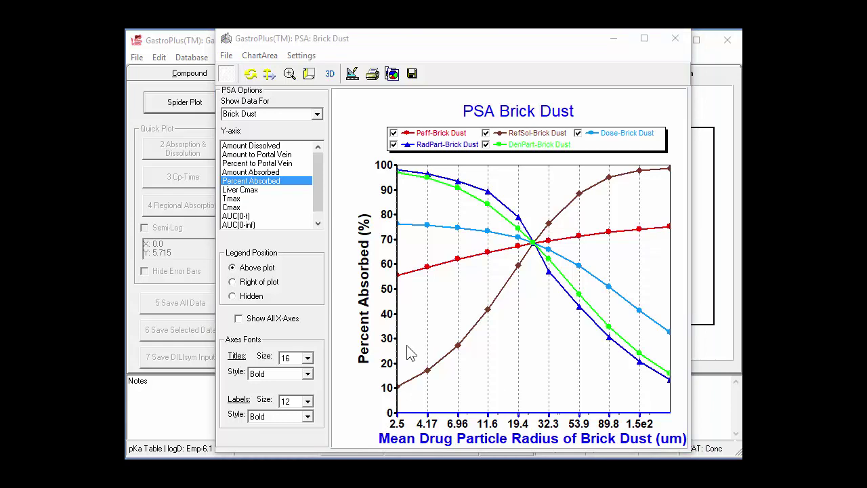
# Toggle Show All X-Axes, then switch the X-axis to Drug particle density and Reference Solubility
pyautogui.click(238, 319)
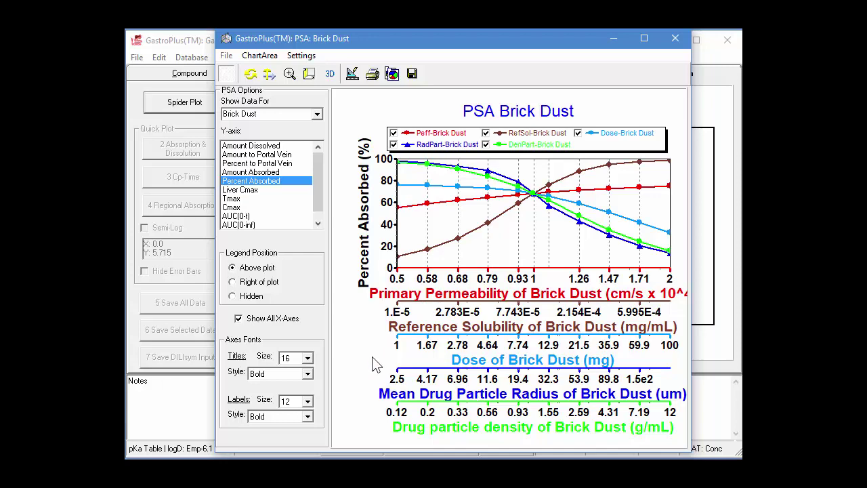
pyautogui.click(249, 319)
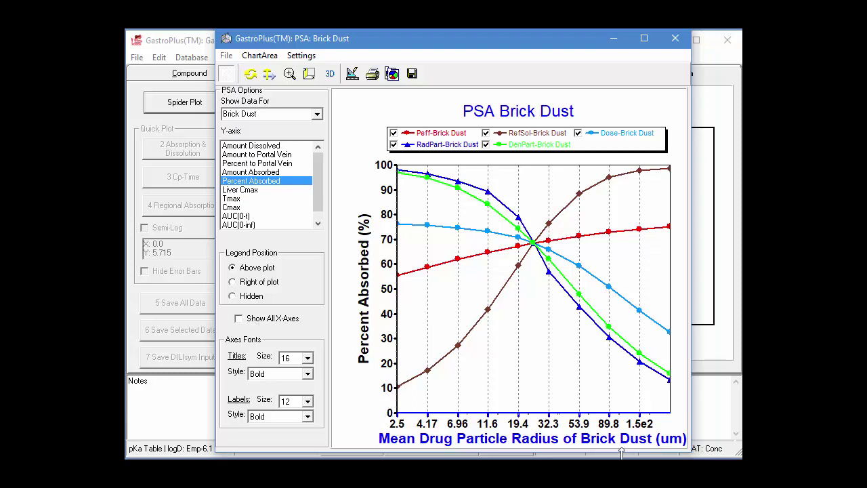
pyautogui.click(519, 239)
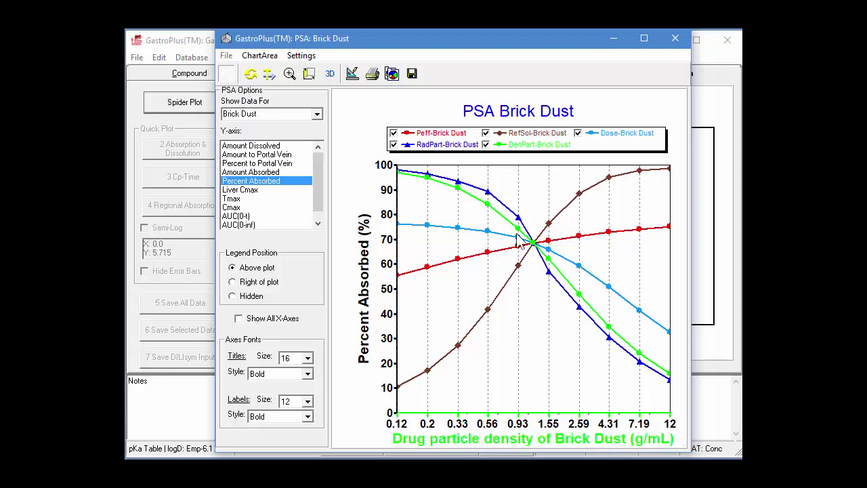
pyautogui.click(458, 352)
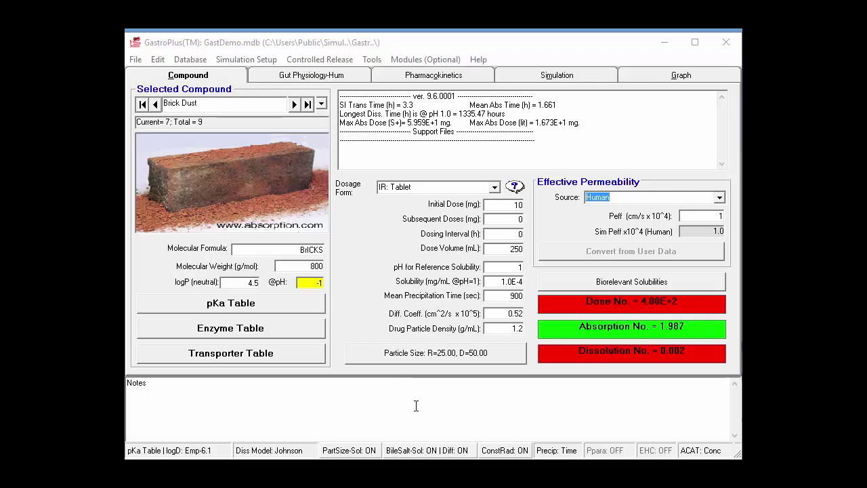
# Switch the simulation back to PSA mode and bring up the parameter selection window
pyautogui.click(523, 71)
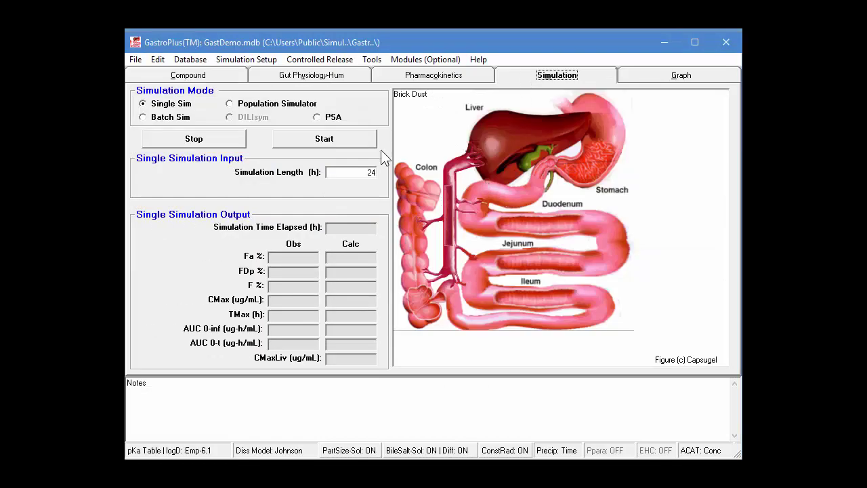
pyautogui.click(327, 118)
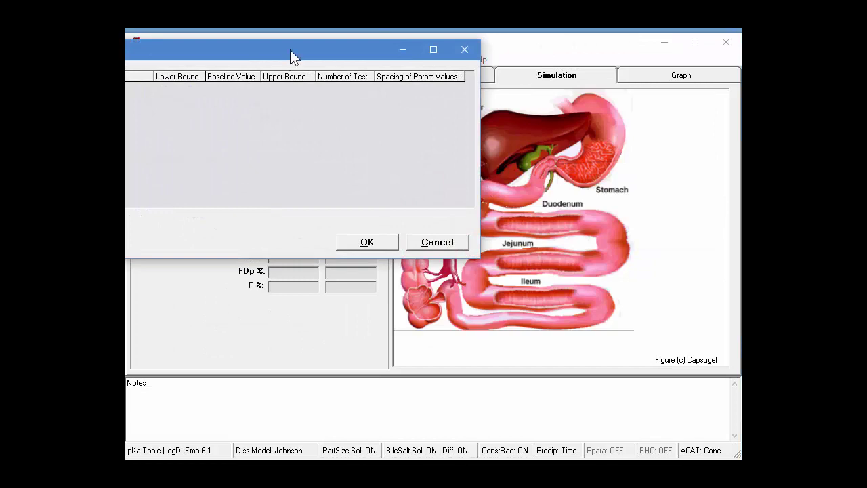
pyautogui.moveTo(288, 49); pyautogui.dragTo(516, 127)
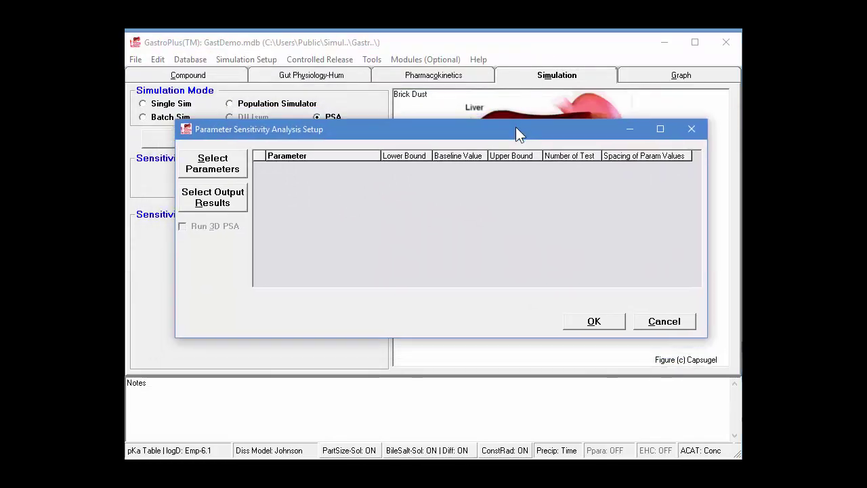
pyautogui.click(203, 170)
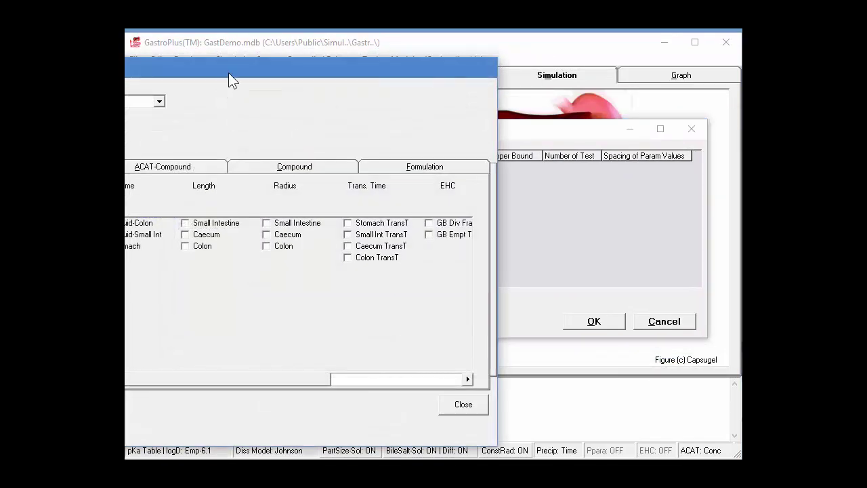
pyautogui.moveTo(228, 73); pyautogui.dragTo(441, 73)
# Choose Reference Sol and Particle Radius as the two varied parameters
pyautogui.click(464, 162)
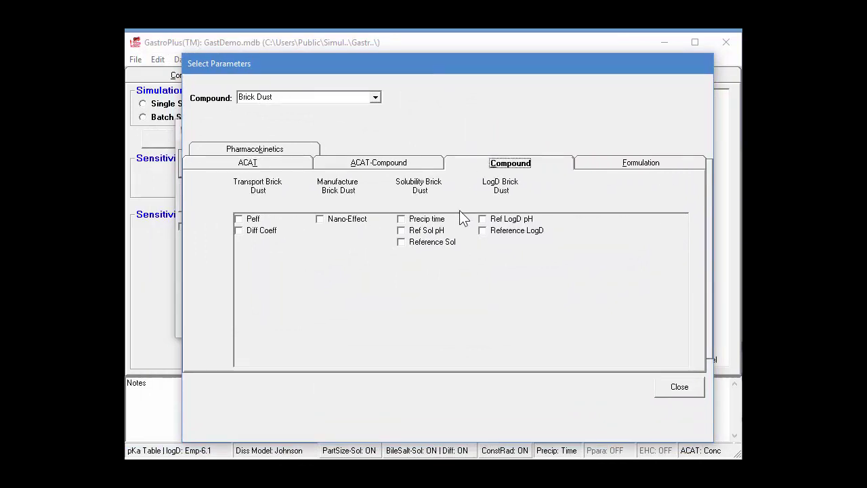
pyautogui.click(406, 245)
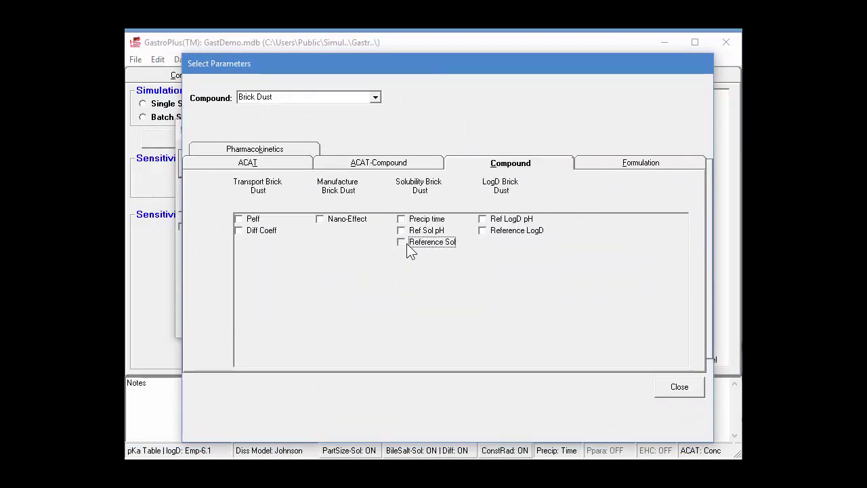
pyautogui.click(623, 167)
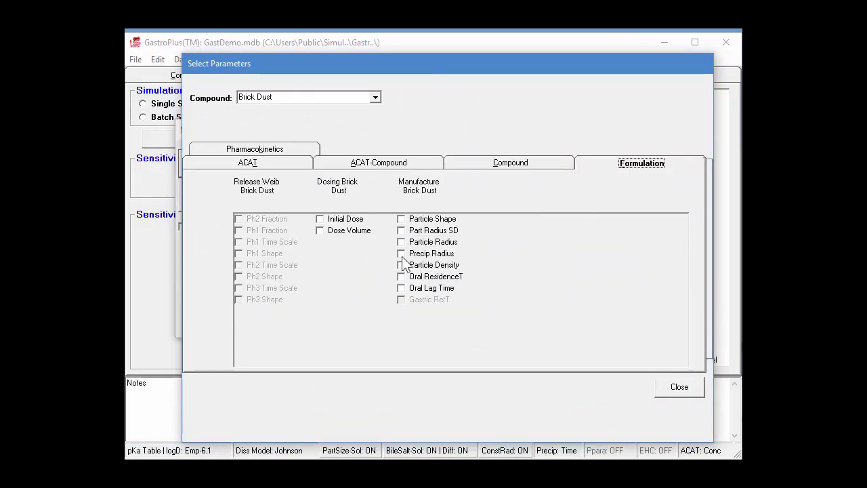
pyautogui.click(401, 242)
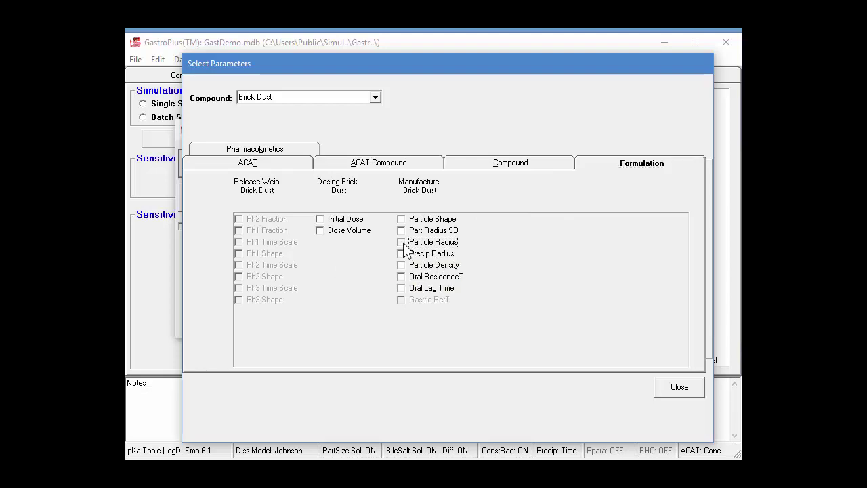
pyautogui.click(674, 388)
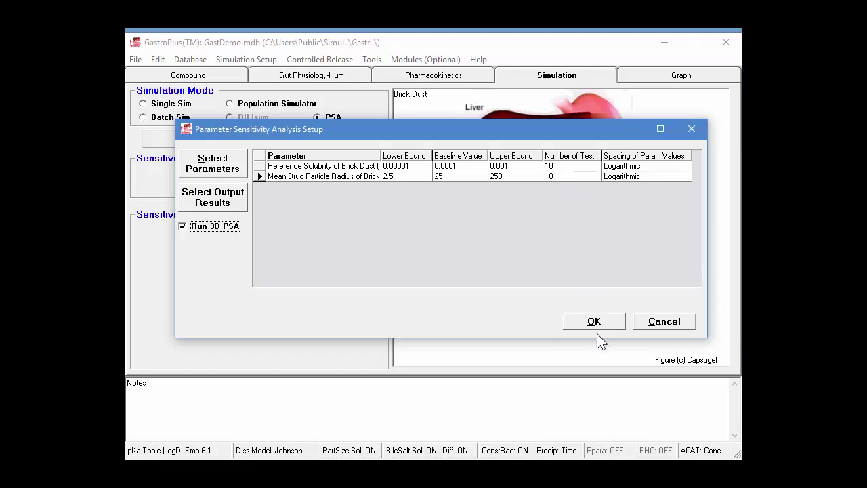
# Confirm the two-parameter setup, start the PSA and save Brick Dust-2Params.psa.txt to the Desktop
pyautogui.click(601, 325)
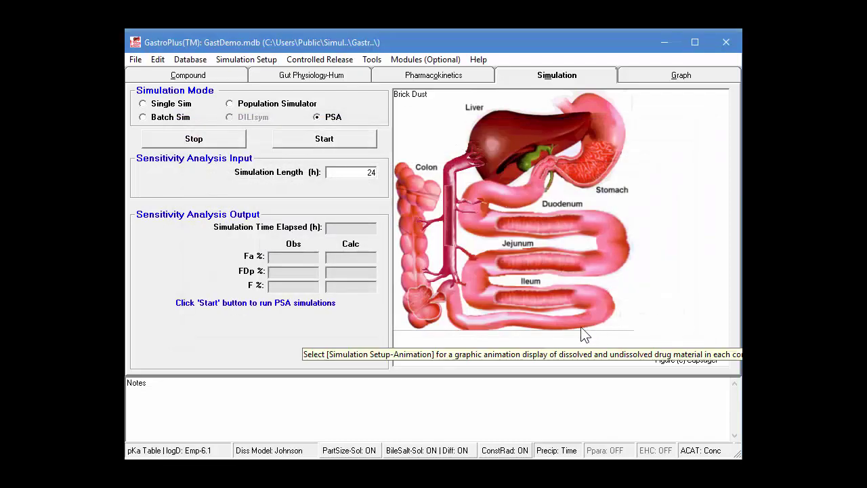
pyautogui.click(346, 139)
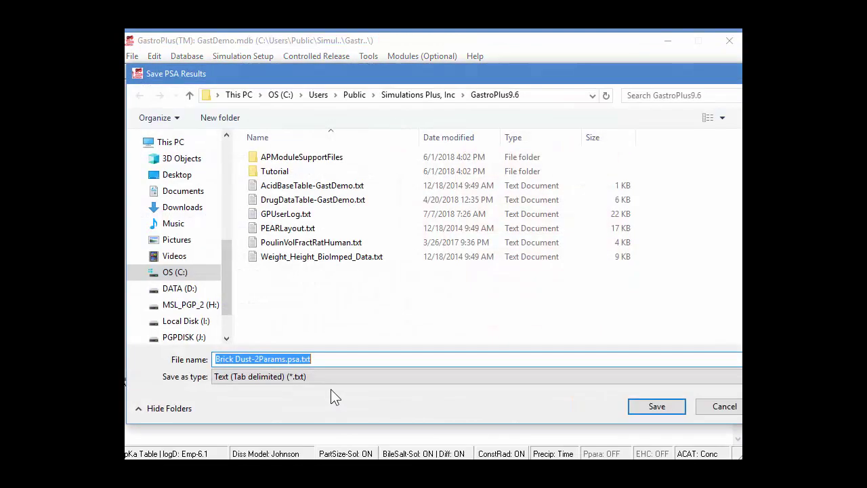
pyautogui.click(170, 174)
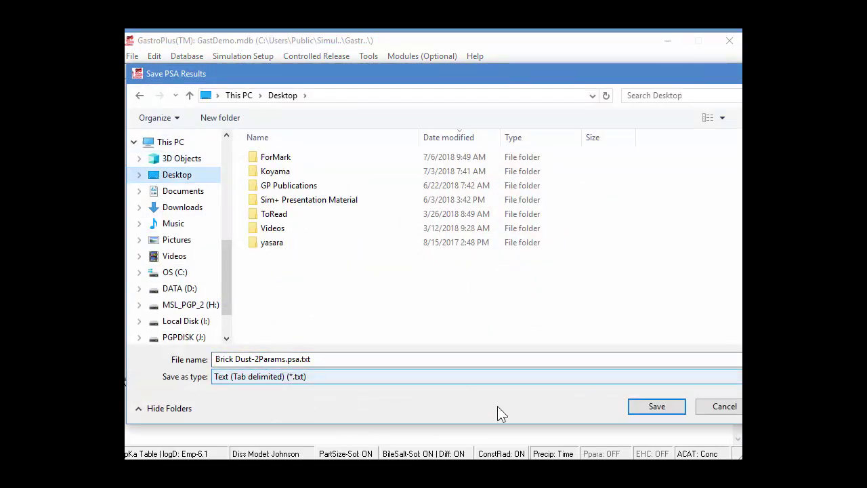
pyautogui.click(654, 406)
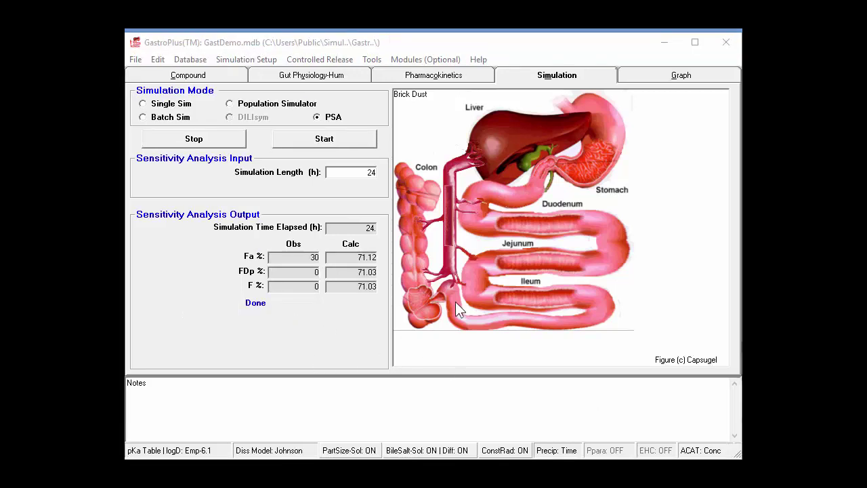
# Open the PSA surface plot with Percent Absorbed as the Z-axis
pyautogui.click(647, 78)
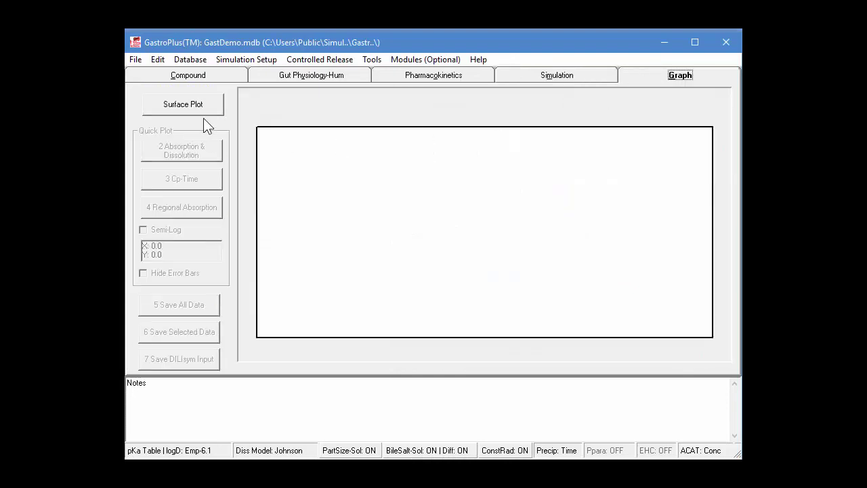
pyautogui.click(207, 109)
pyautogui.moveTo(224, 56)
pyautogui.mouseDown()
pyautogui.moveTo(434, 52)
pyautogui.moveTo(440, 45)
pyautogui.mouseUp()
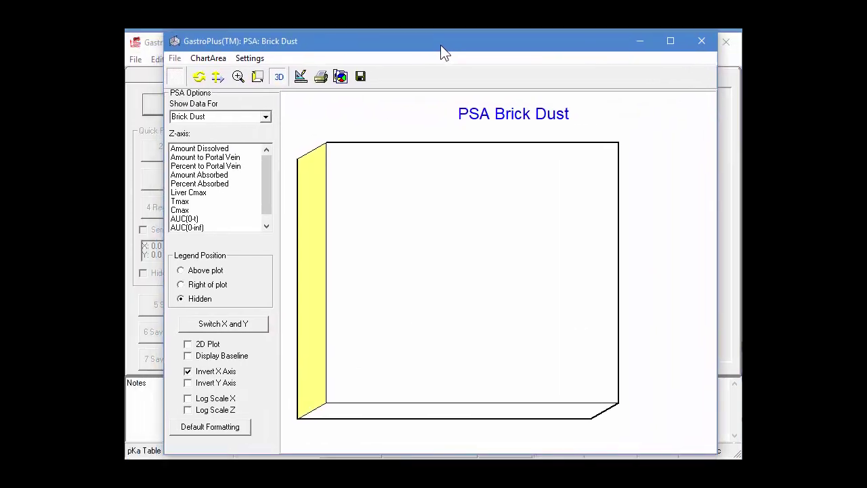
pyautogui.click(190, 184)
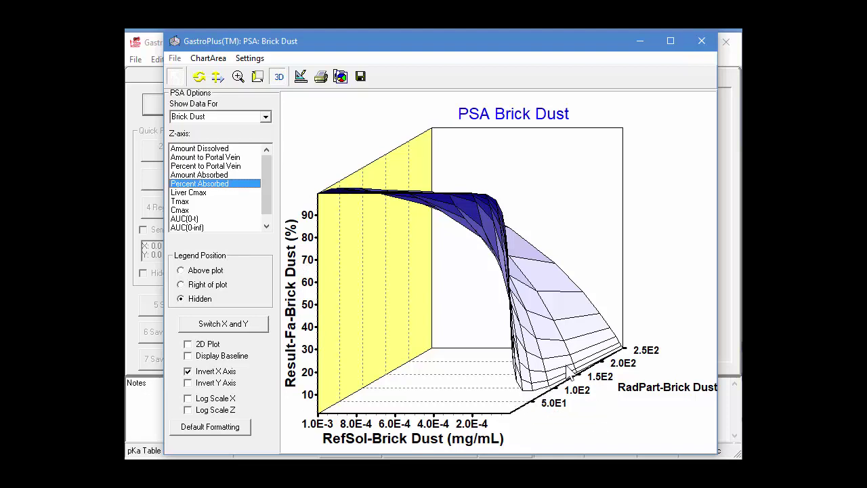
# Enable chart rotation and turn the 3D surface to view both the solubility and radius axes
pyautogui.click(201, 78)
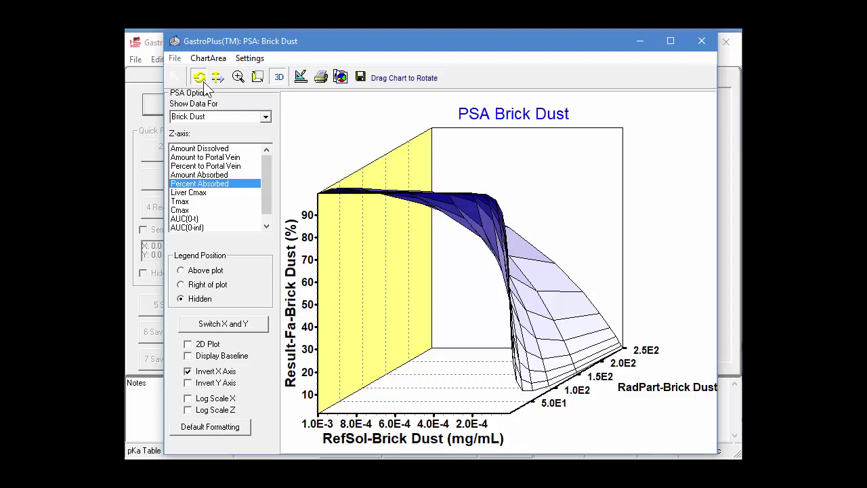
pyautogui.moveTo(605, 273); pyautogui.dragTo(598, 271)
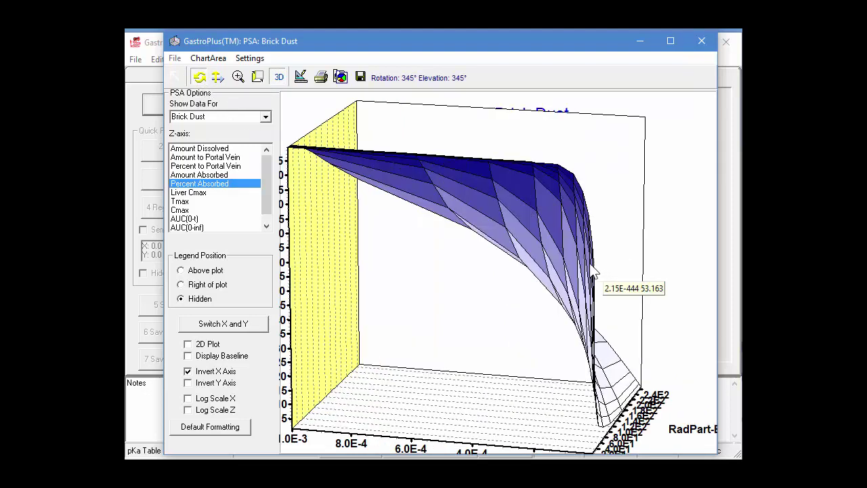
pyautogui.rightClick(628, 283)
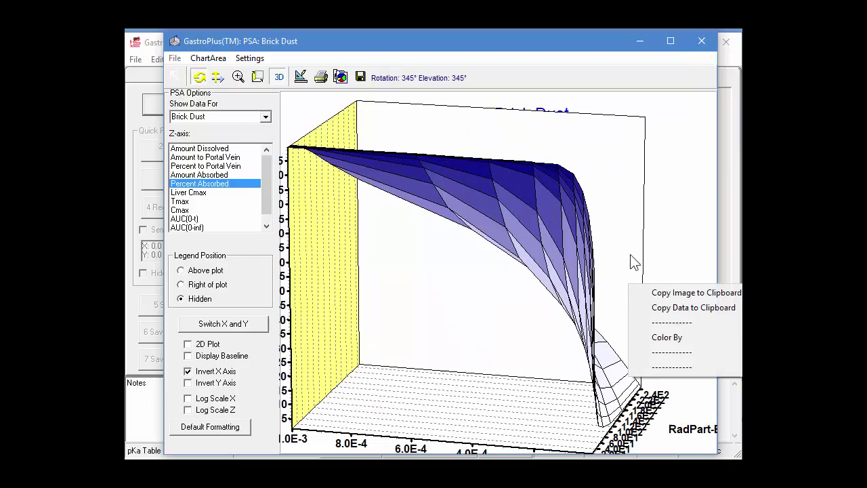
pyautogui.click(657, 242)
pyautogui.moveTo(657, 242); pyautogui.dragTo(684, 169)
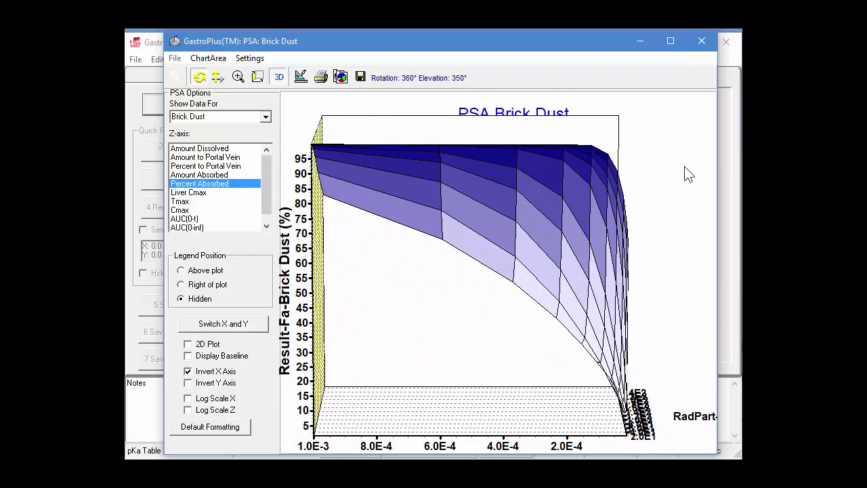
pyautogui.moveTo(633, 341); pyautogui.dragTo(357, 290)
pyautogui.moveTo(625, 347); pyautogui.dragTo(469, 371)
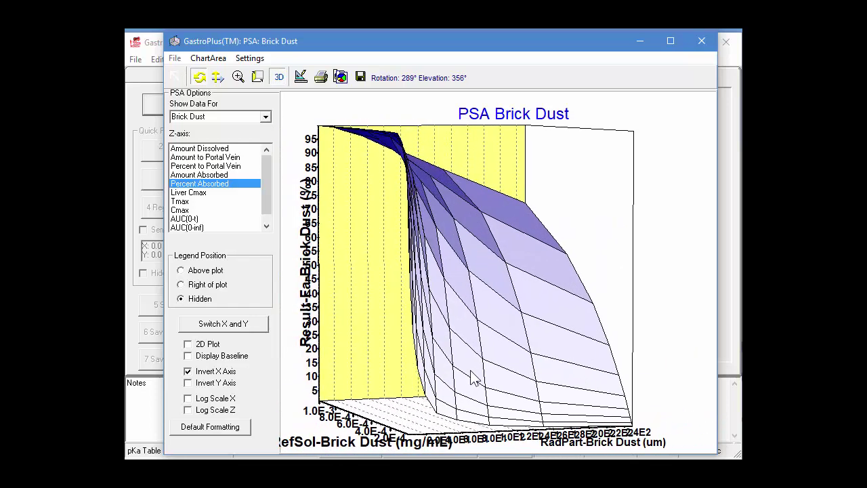
# Swap the solubility and particle-radius axes, rotate the surface toward particle radius, and display the baseline
pyautogui.click(223, 325)
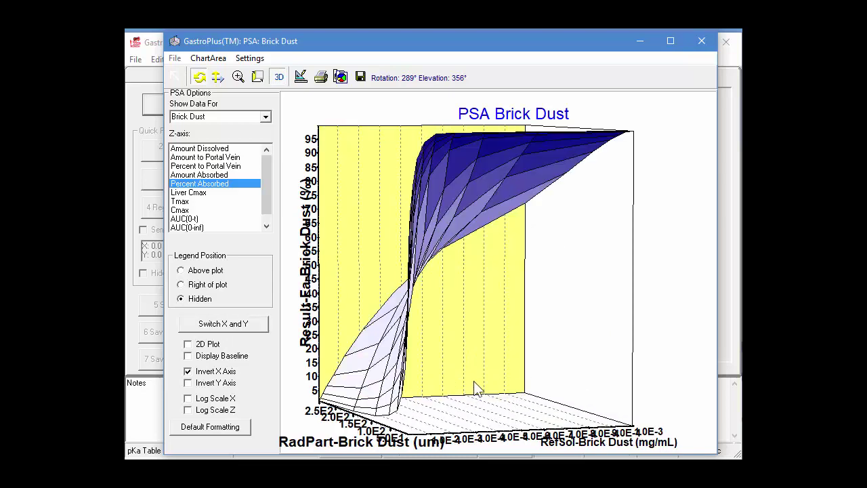
pyautogui.moveTo(476, 387); pyautogui.dragTo(619, 387)
pyautogui.moveTo(480, 372); pyautogui.dragTo(682, 395)
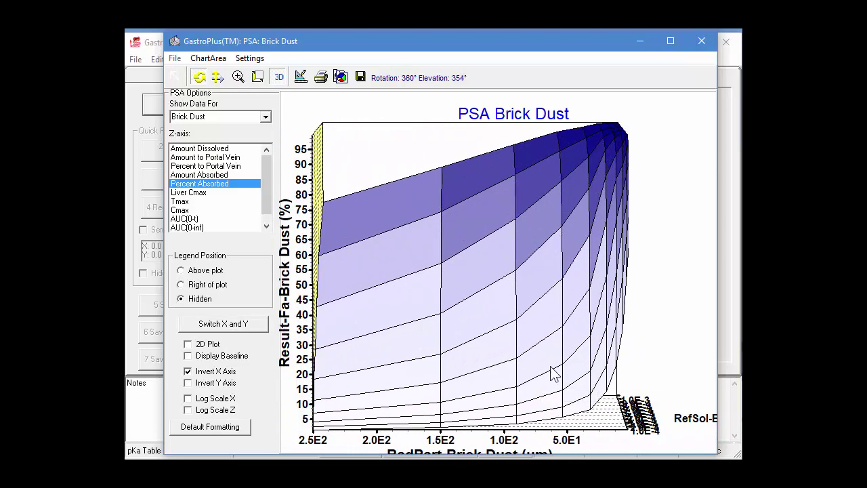
pyautogui.click(668, 352)
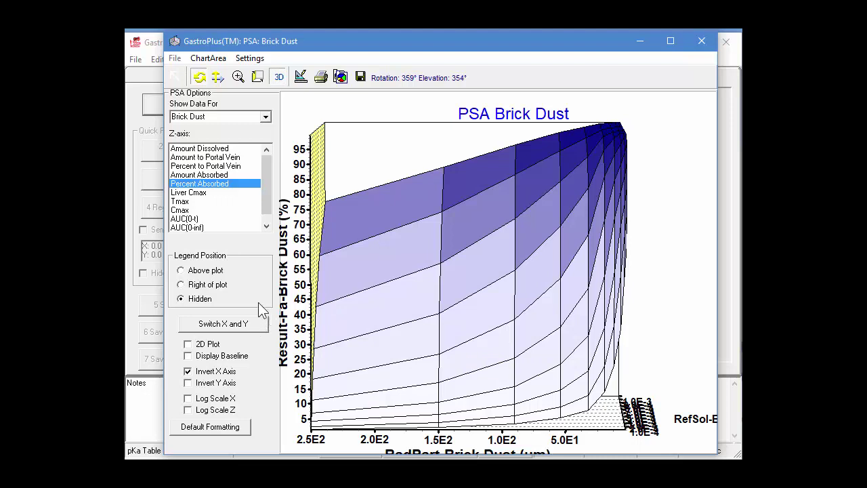
pyautogui.click(188, 356)
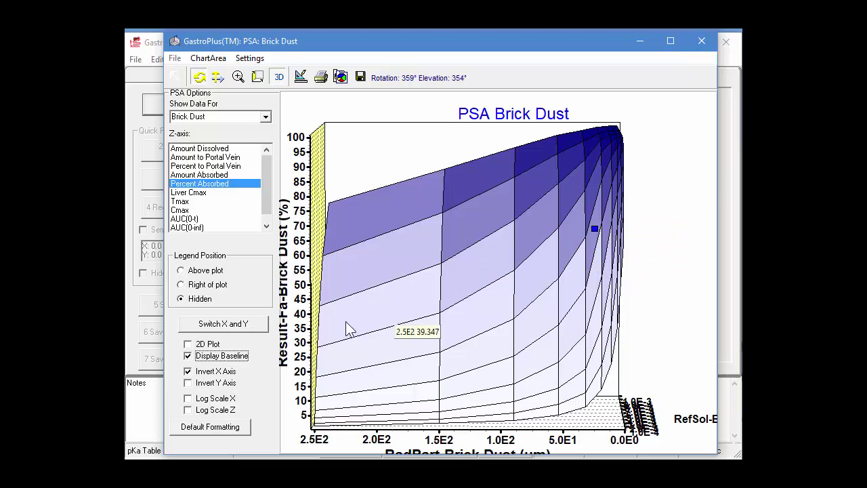
# Switch the Brick Dust chart to a 2D plot with RefSol on the x-axis, one curve per particle radius
pyautogui.click(192, 345)
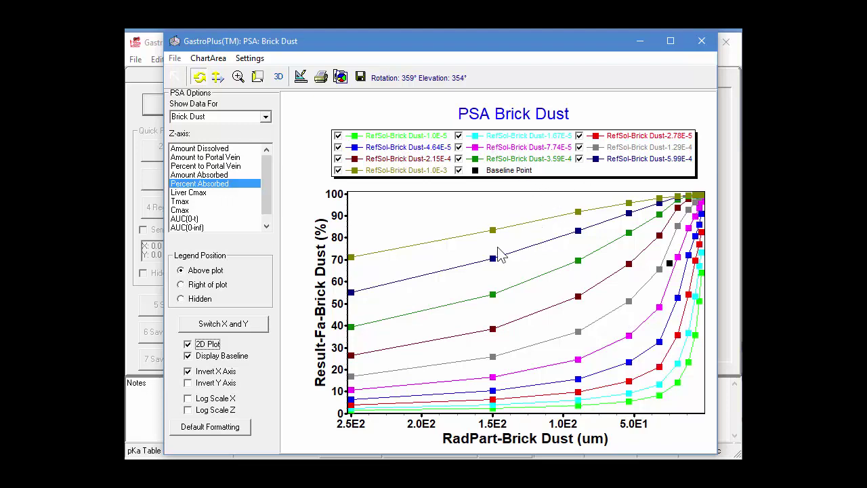
pyautogui.click(225, 325)
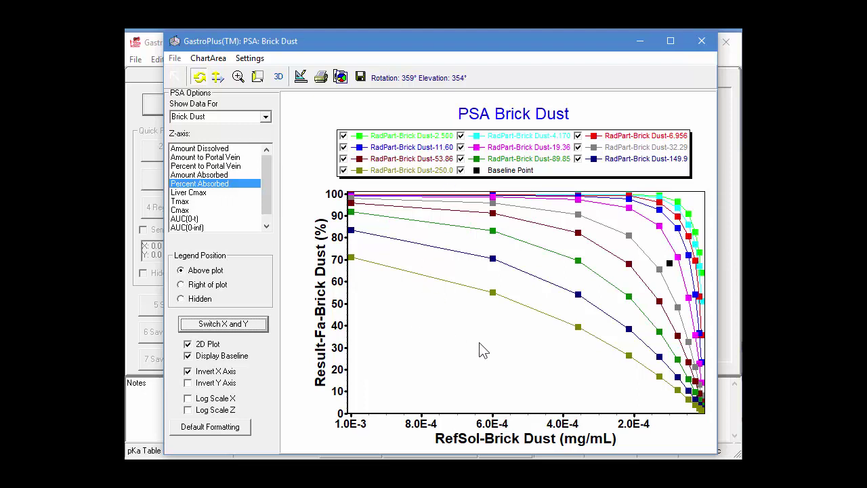
pyautogui.moveTo(579, 265)
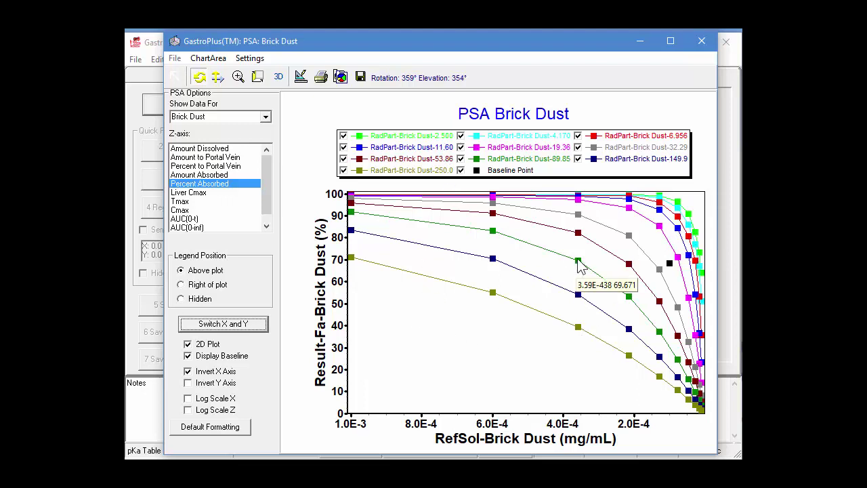